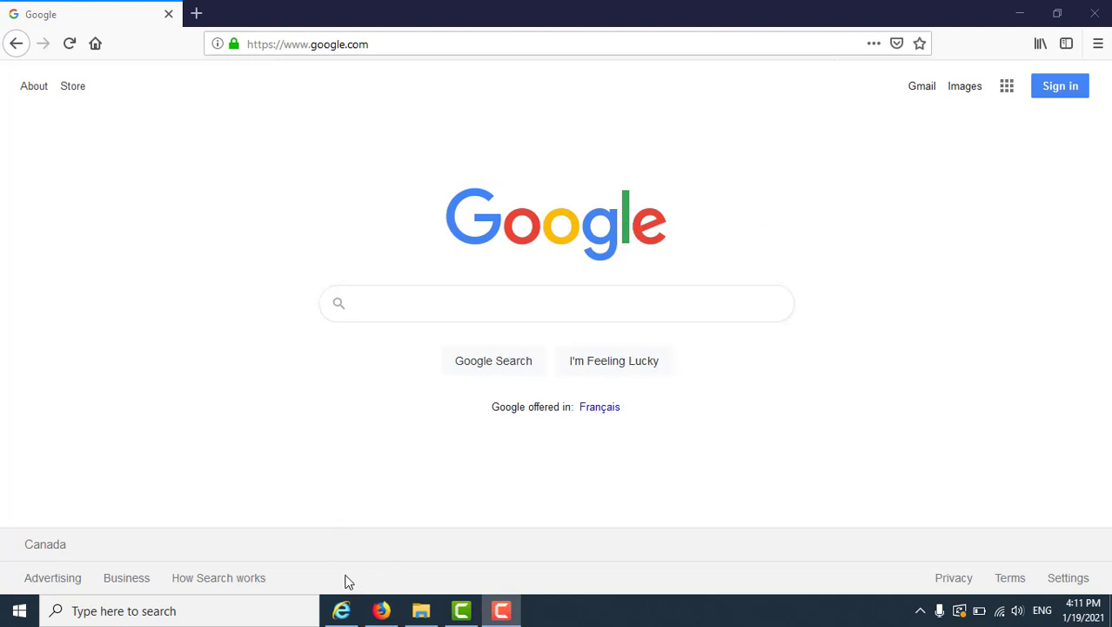
- Leave Internet Explorer for Firefox, Google 'nbpls databases' and open the Online Databases result
click(341, 613)
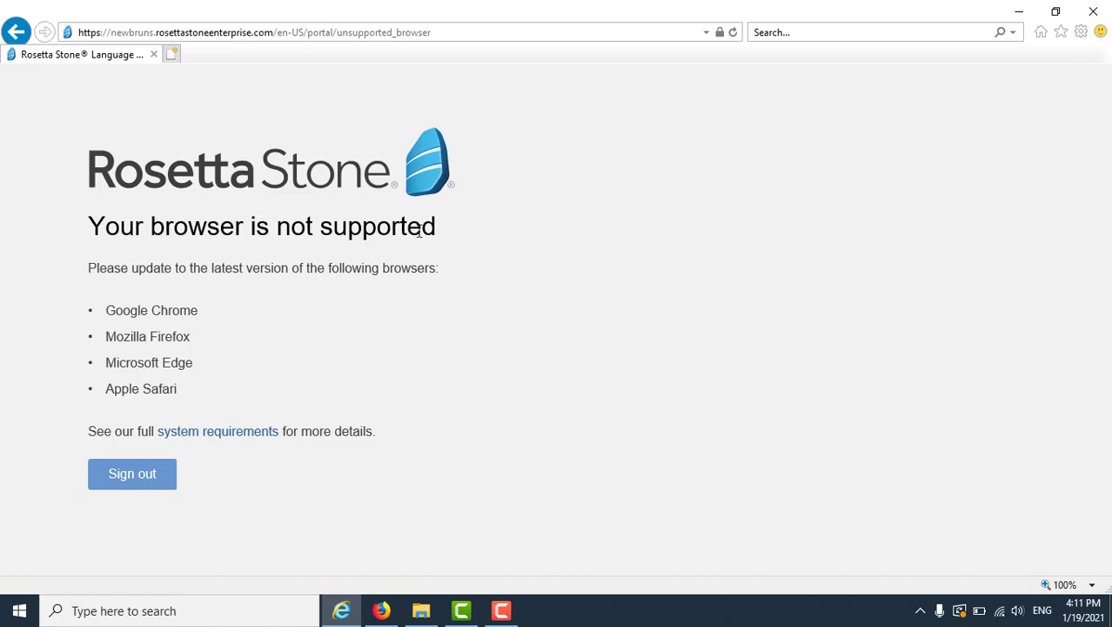
click(1018, 12)
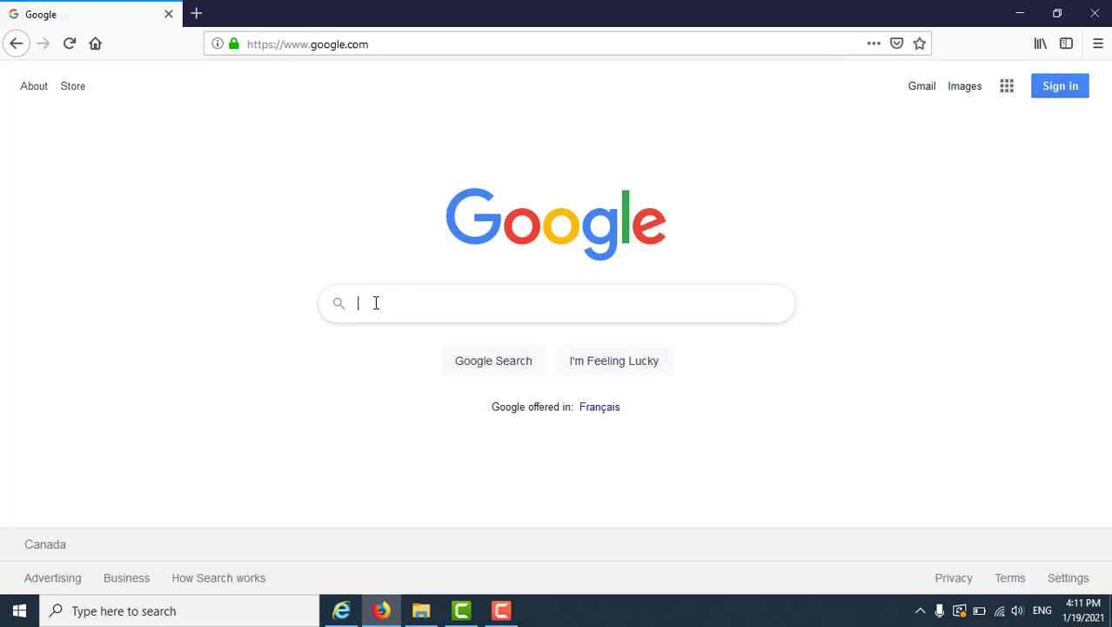
text(nbpls)
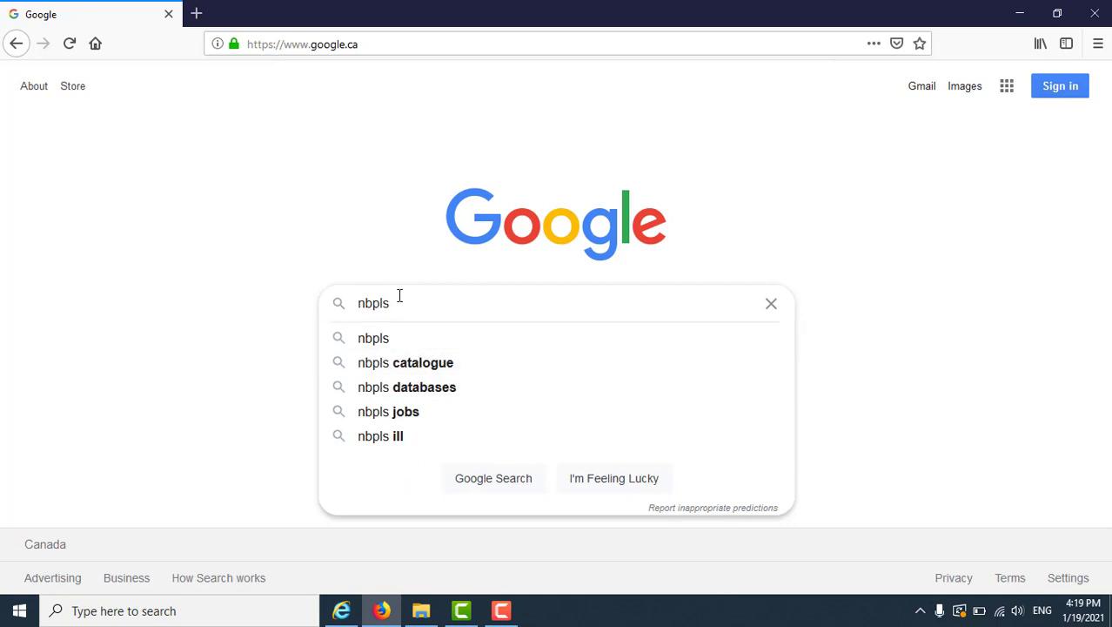
text(databases)
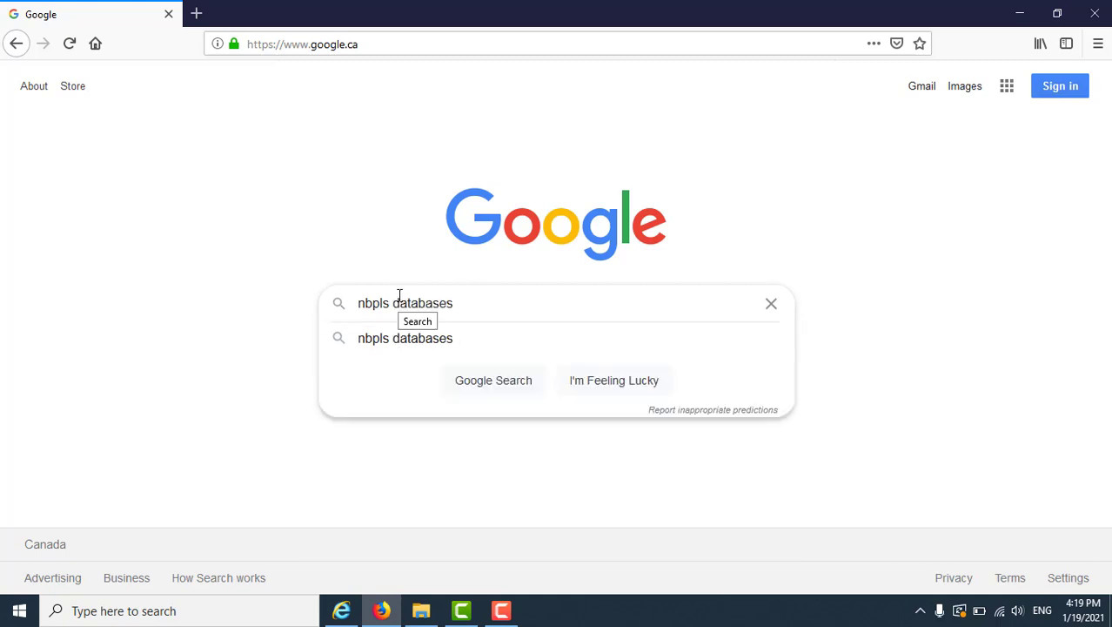
key(Return)
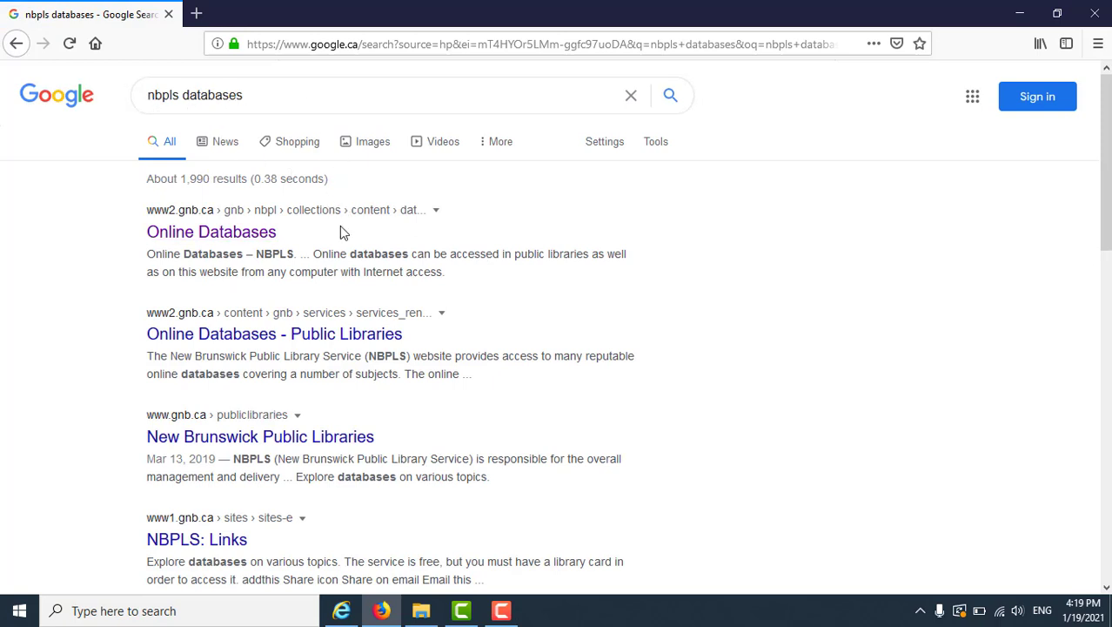
click(240, 242)
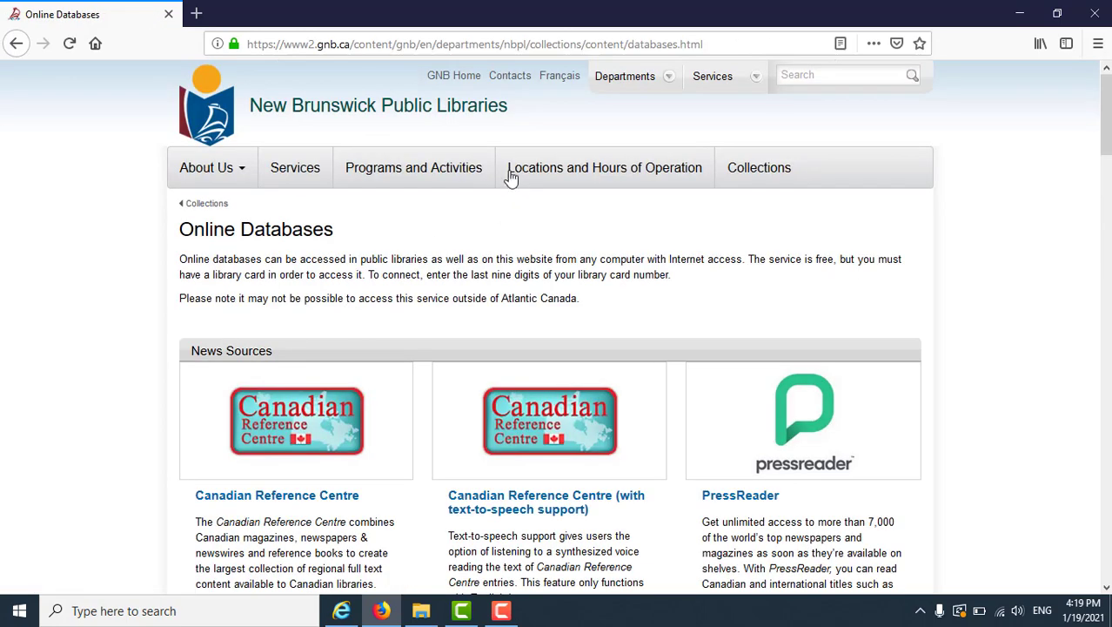
- Scroll down the Online Databases page to Miscellaneous and open the Rosetta Stone link
scroll(366, 235, down, 1)
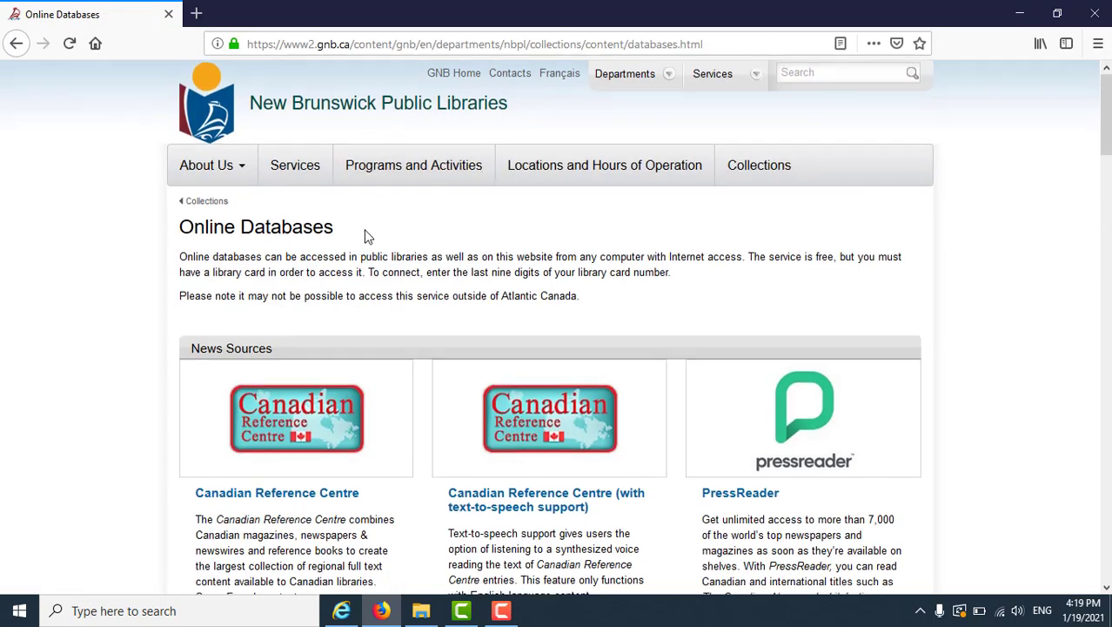
scroll(367, 236, down, 10)
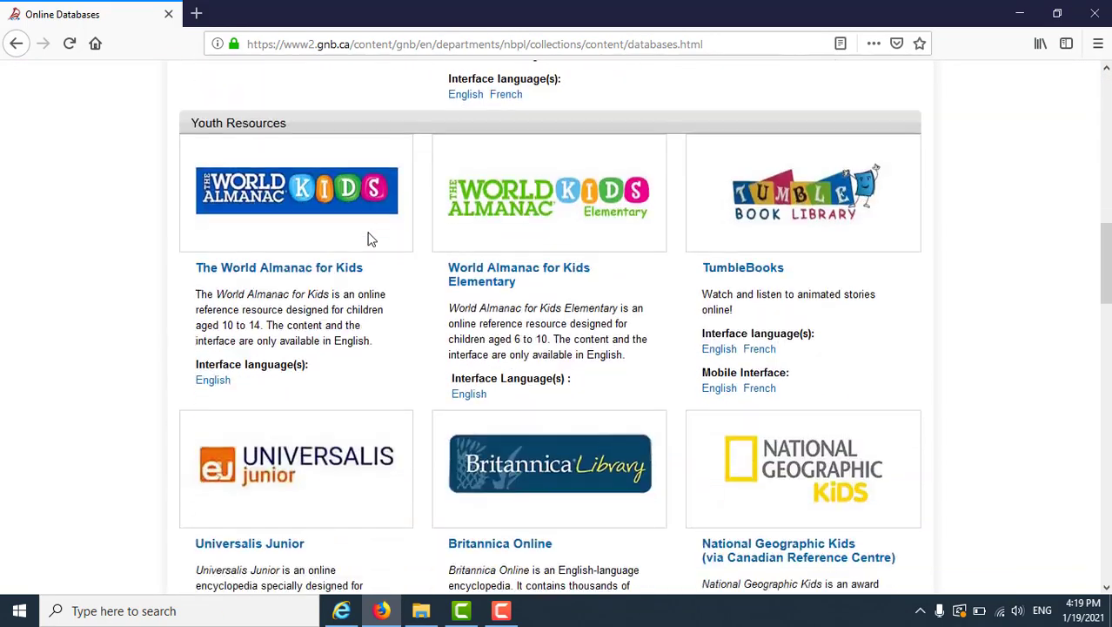
scroll(368, 237, down, 15)
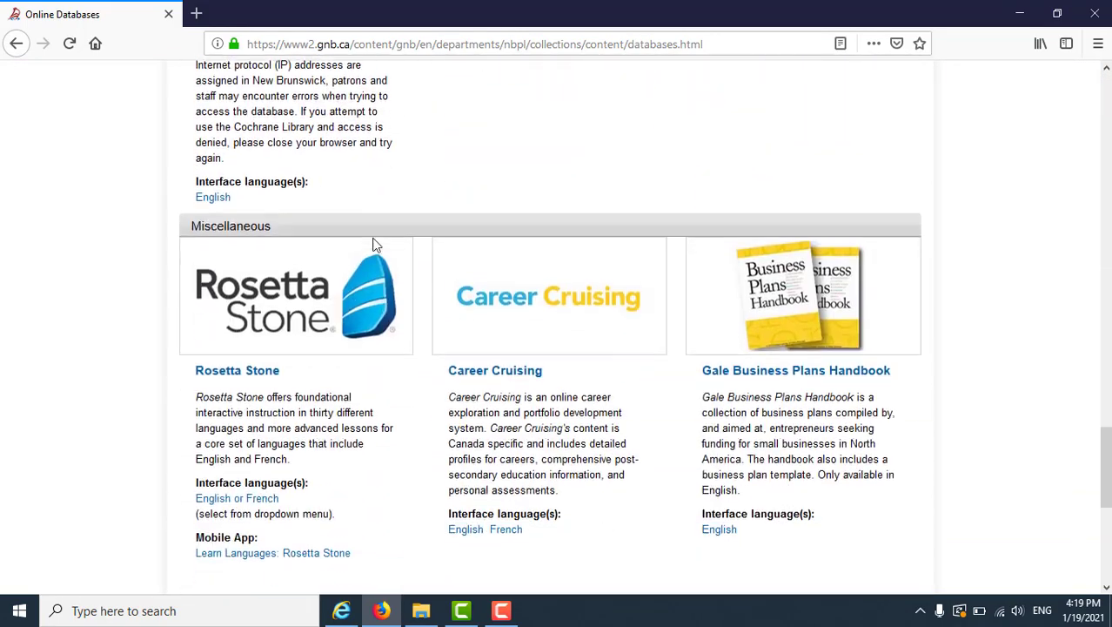
scroll(376, 246, down, 4)
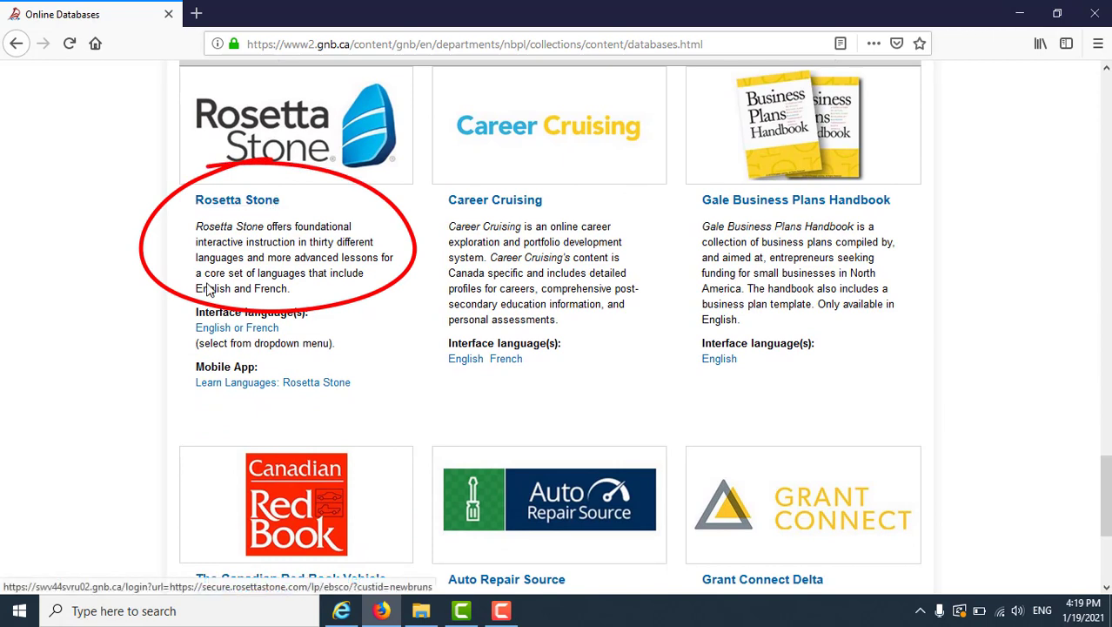
click(238, 201)
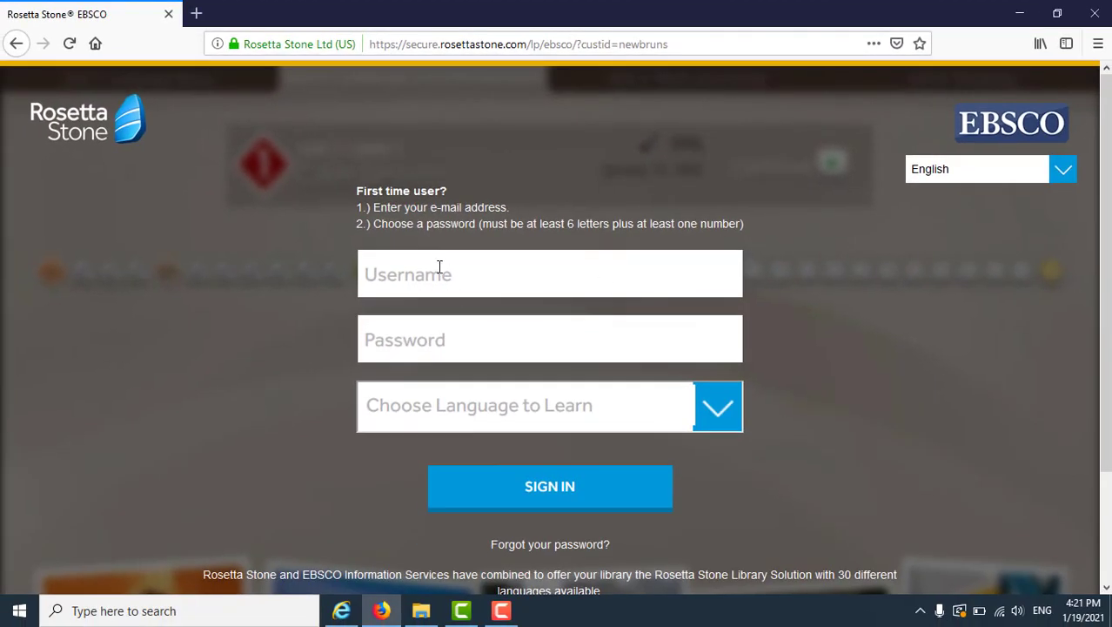
- Enter the library e-mail address as the username and type the account password
click(431, 277)
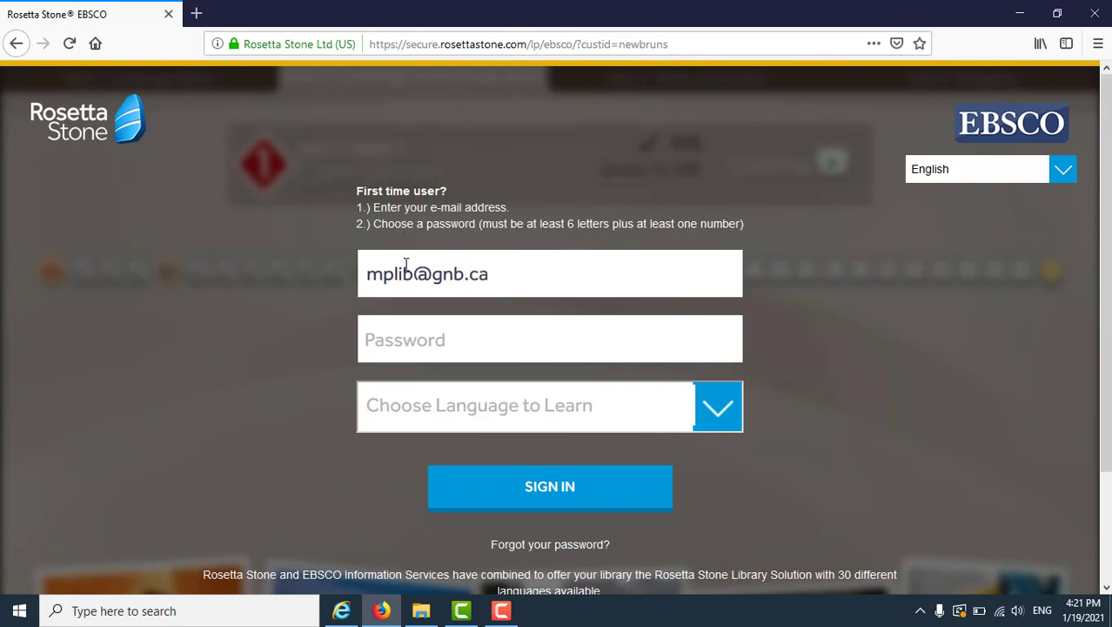
click(420, 331)
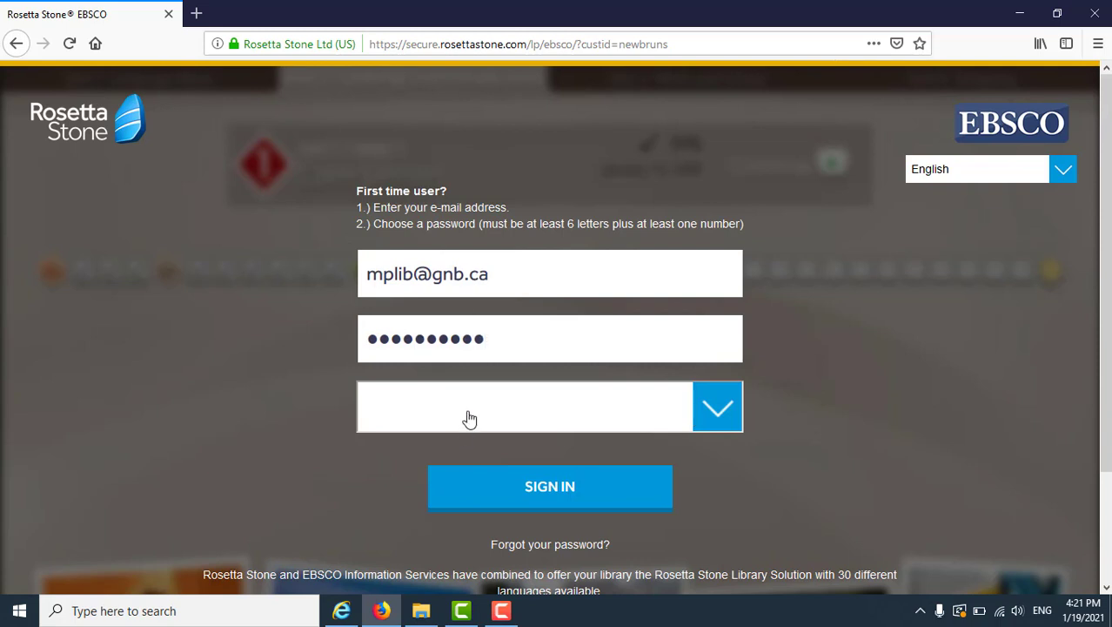
- Choose Spanish (Latin America) as the language to learn
click(720, 402)
scroll(499, 319, down, 1)
scroll(472, 171, up, 1)
click(464, 82)
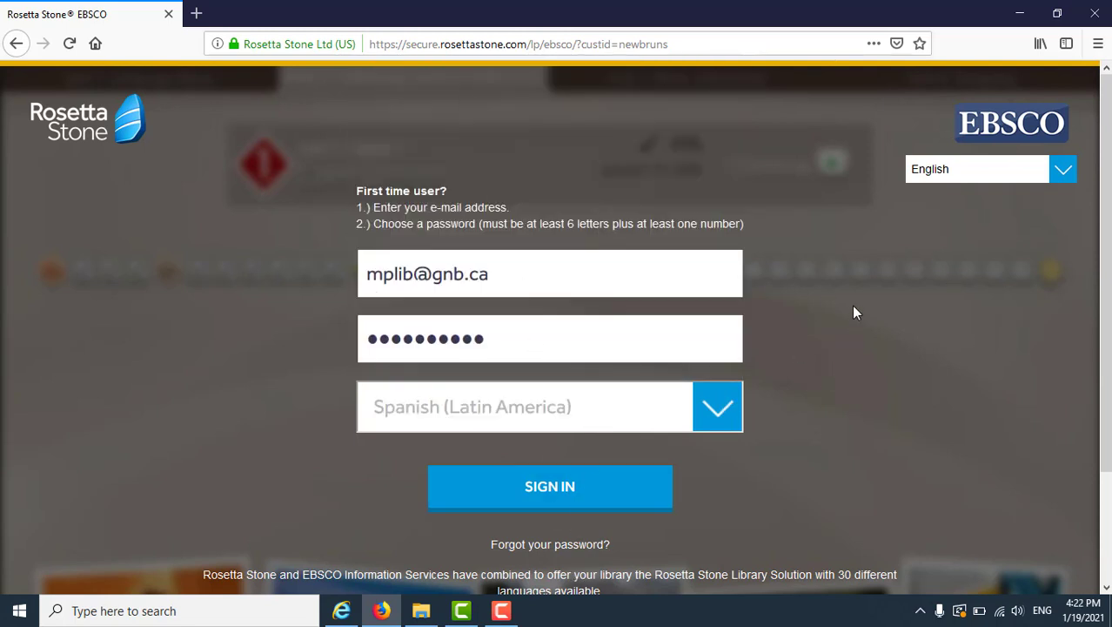
- Keep English as the interface language and sign in to Rosetta Stone
click(1064, 172)
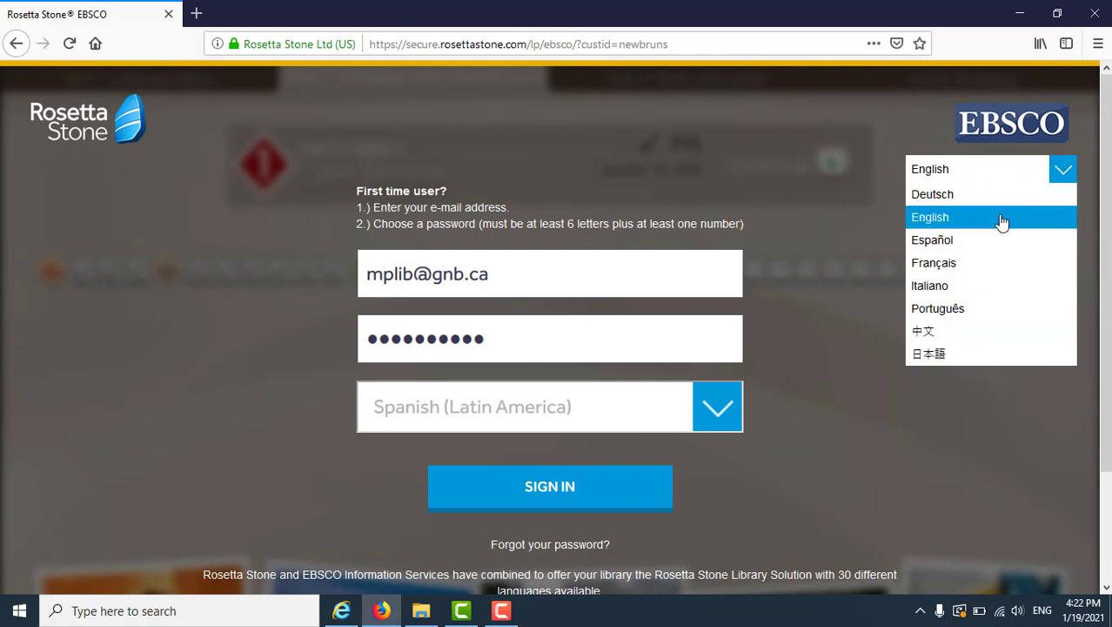
click(962, 172)
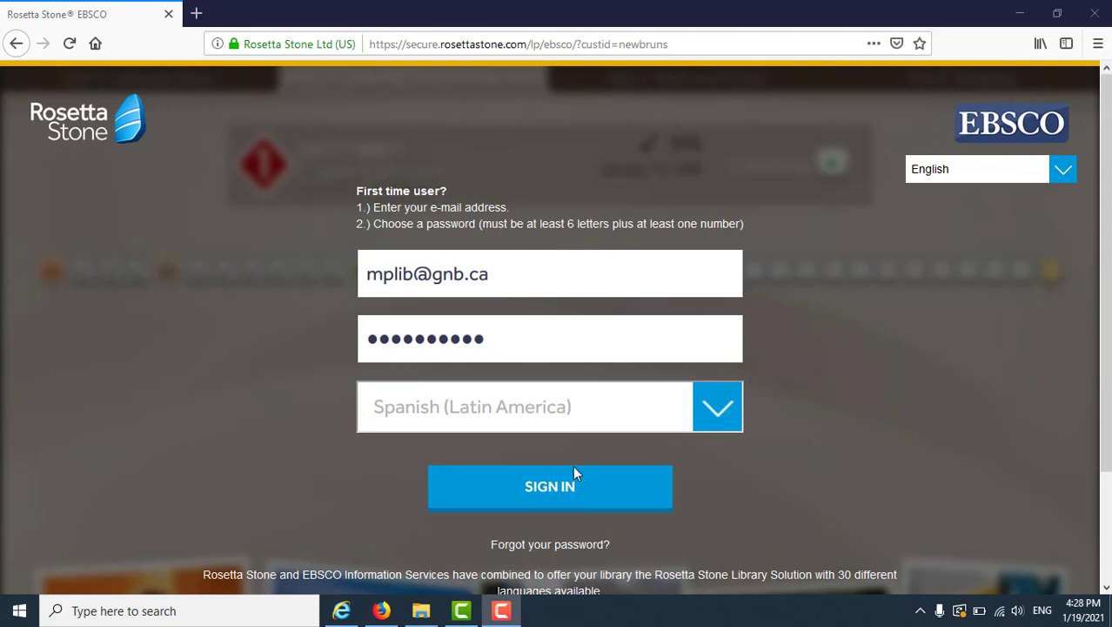
click(568, 494)
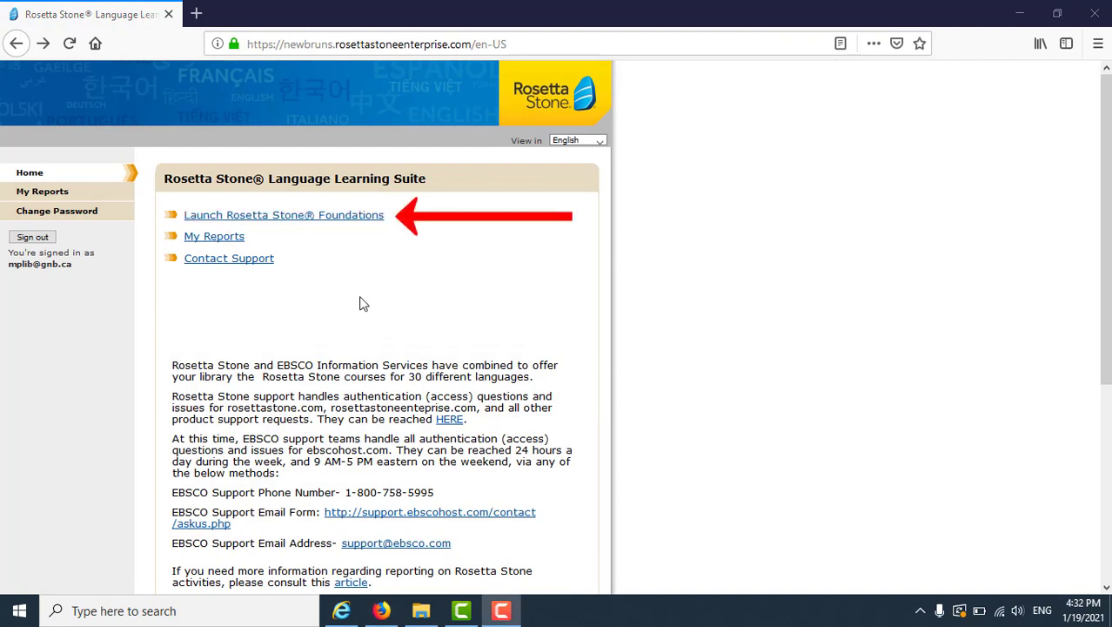
- Launch Foundations with microphone access allowed and view the Lesson 2, 3 and 4 activities
click(285, 224)
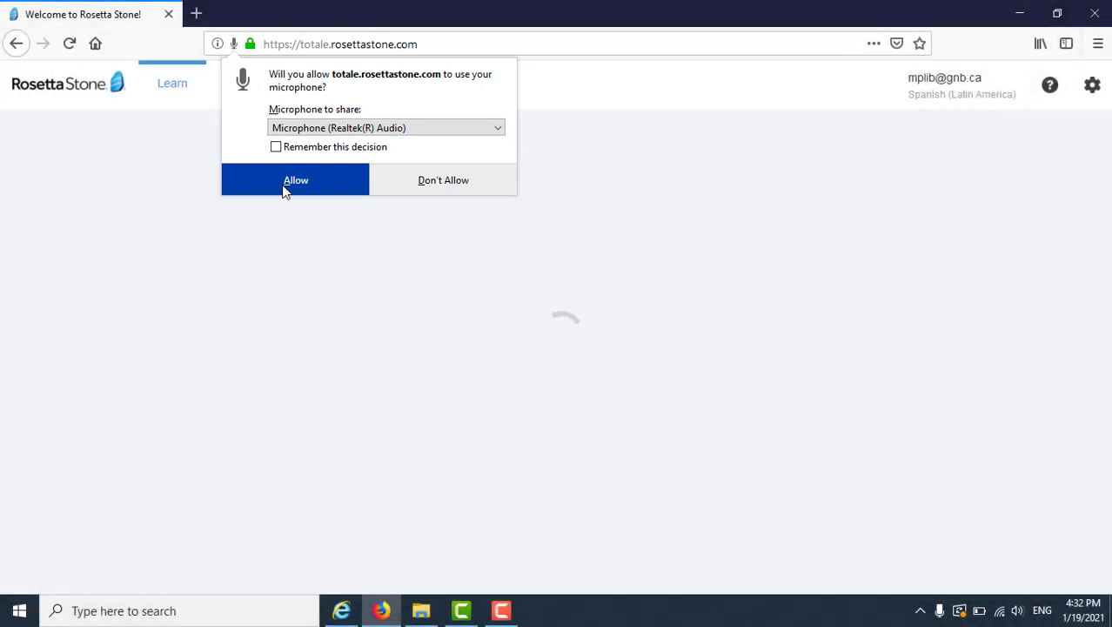
click(286, 188)
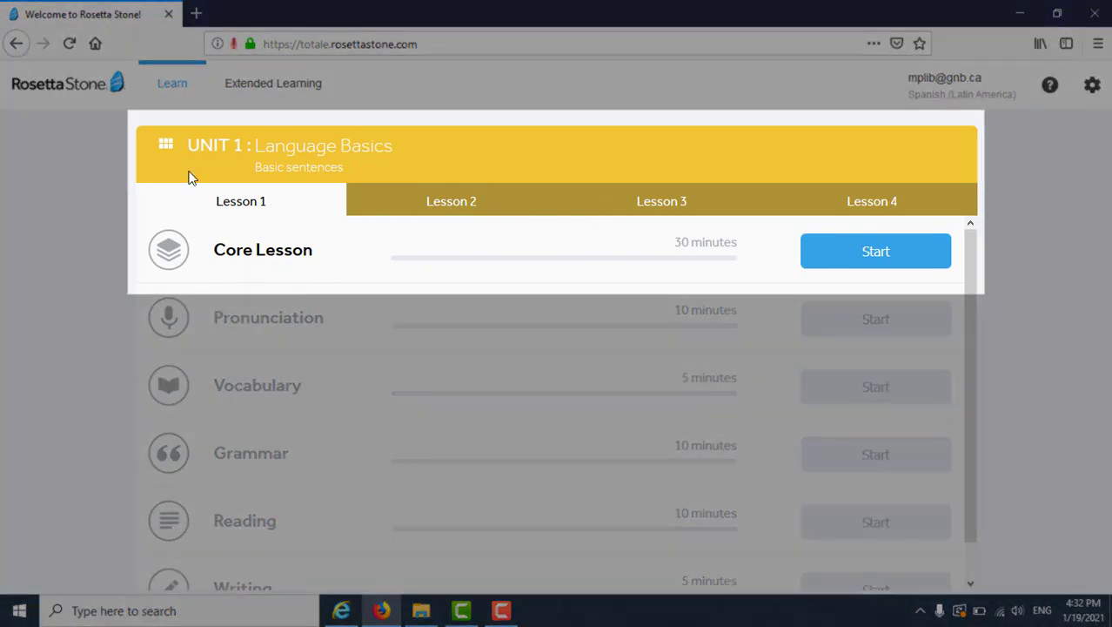
click(467, 210)
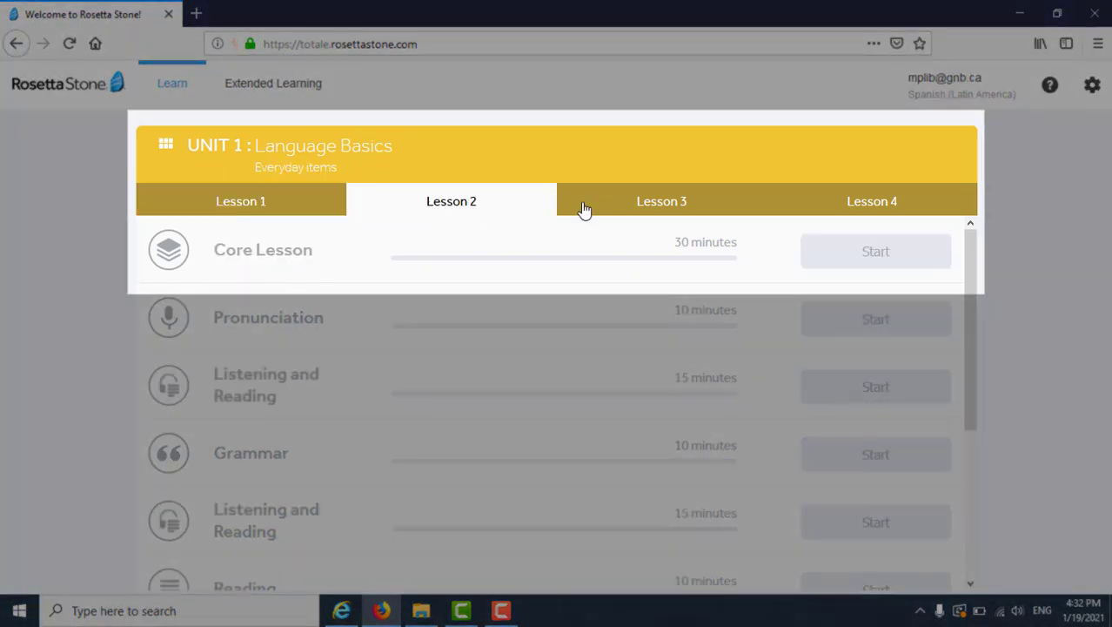
click(651, 207)
click(874, 207)
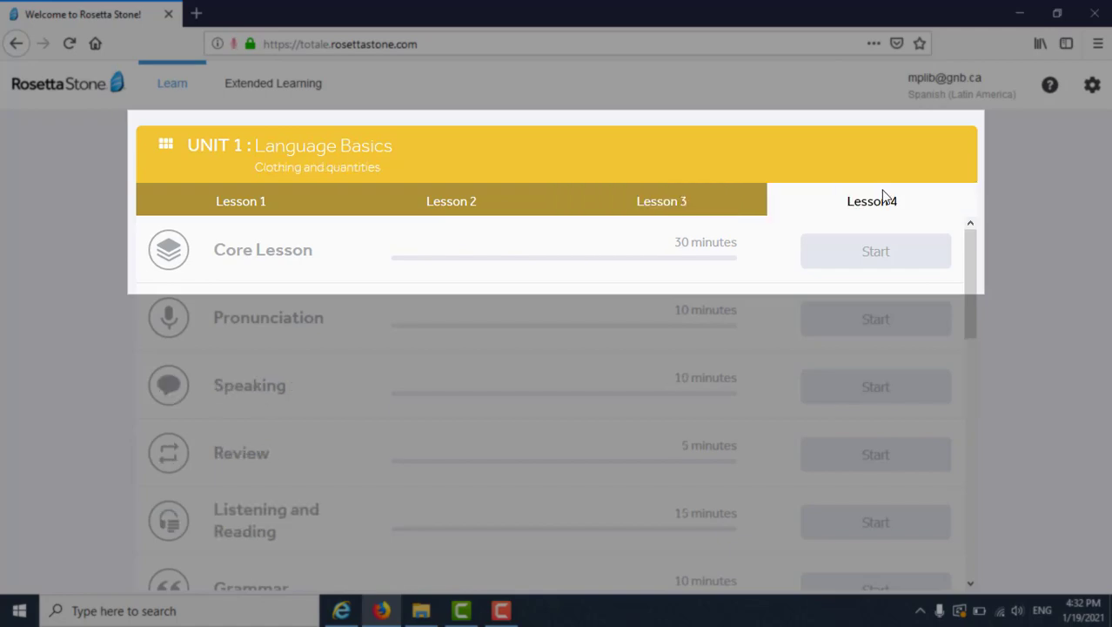
mouse_move(961, 78)
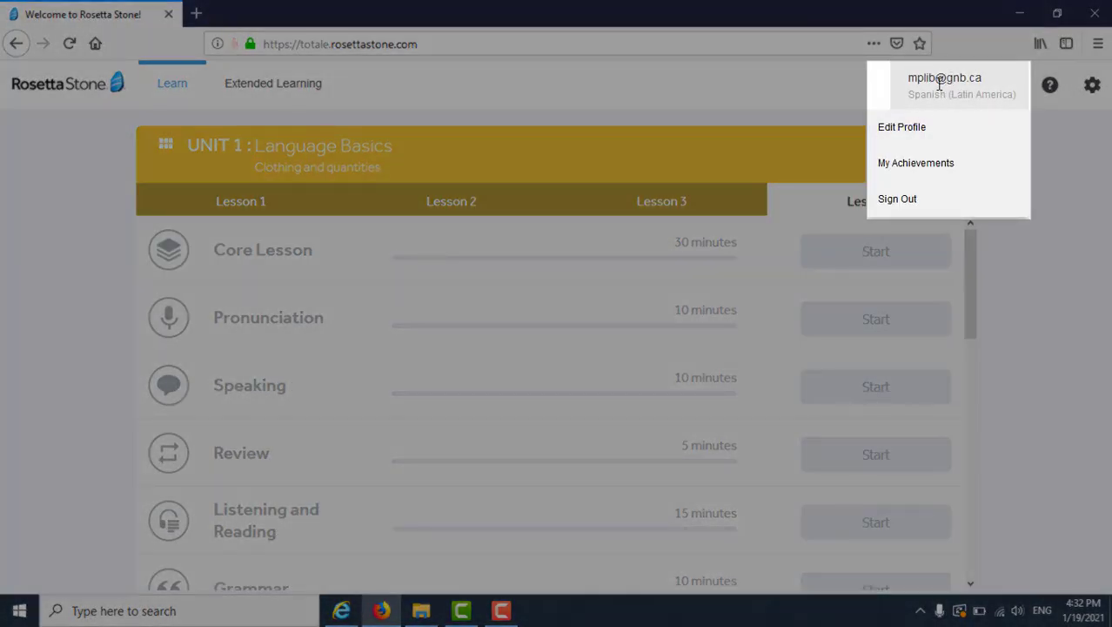
- Show the profile's Day and Time Settings: Caracas time zone, Sunday week start, 1:30 PM
click(929, 131)
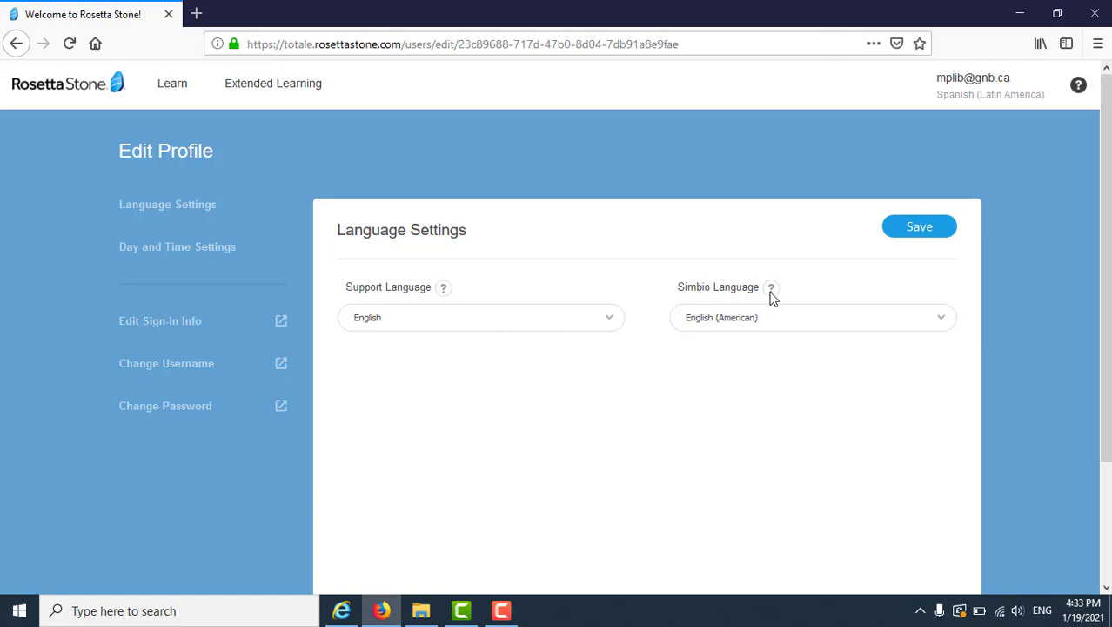
click(148, 250)
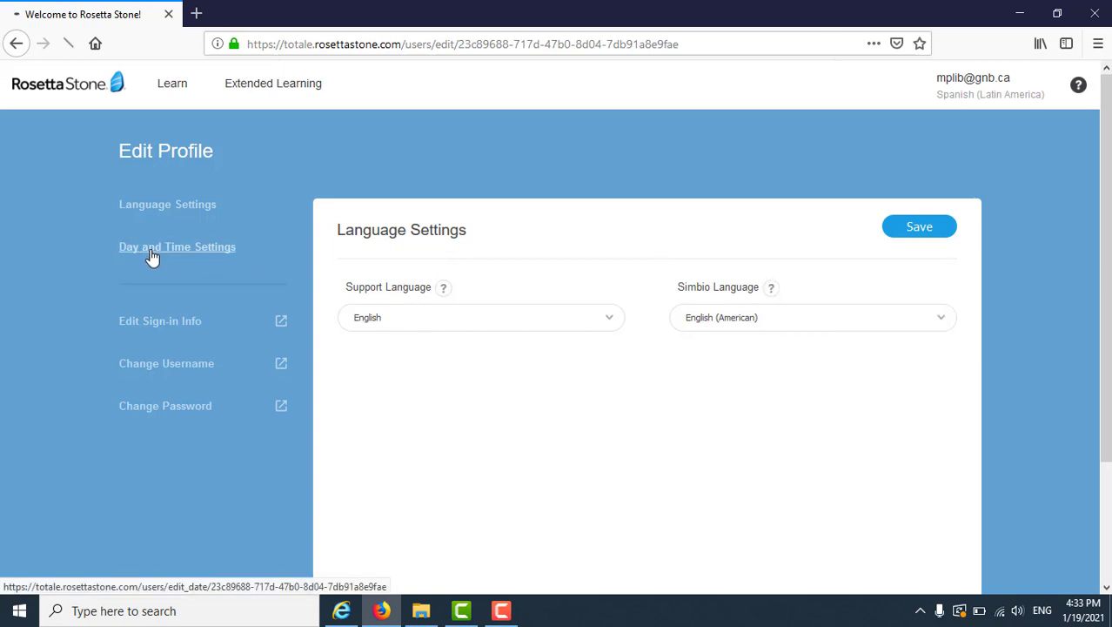
scroll(204, 296, down, 3)
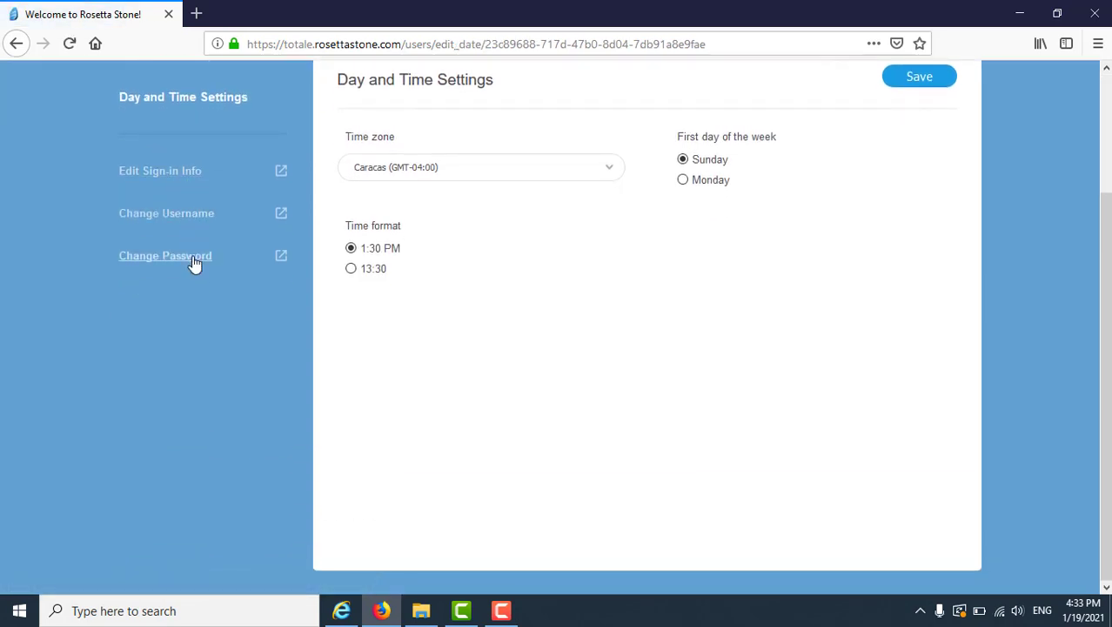
scroll(871, 190, up, 3)
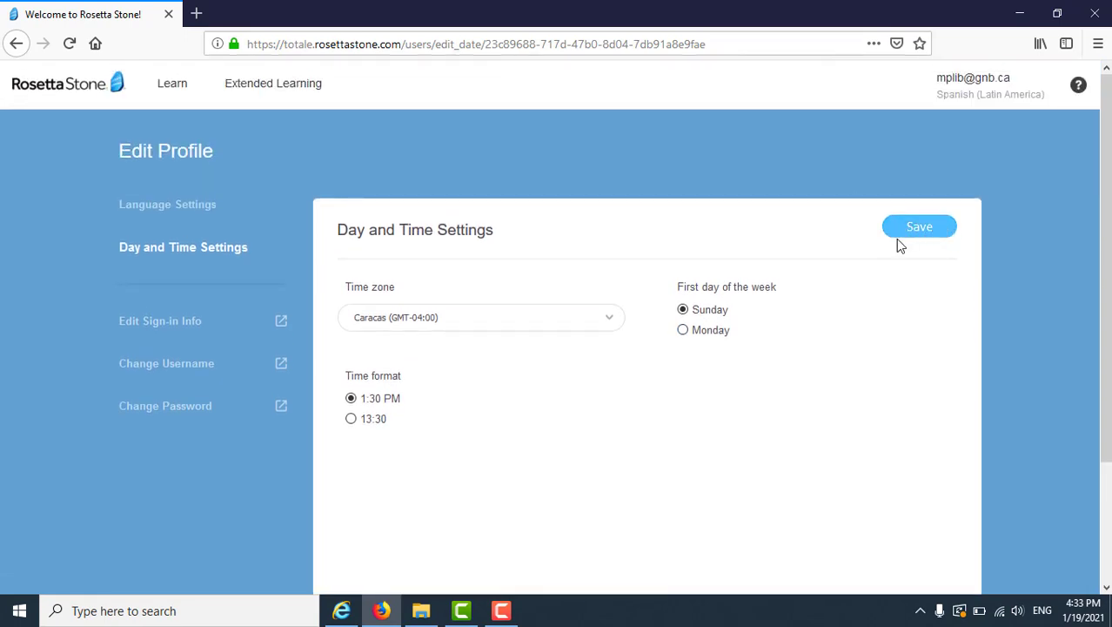
click(971, 94)
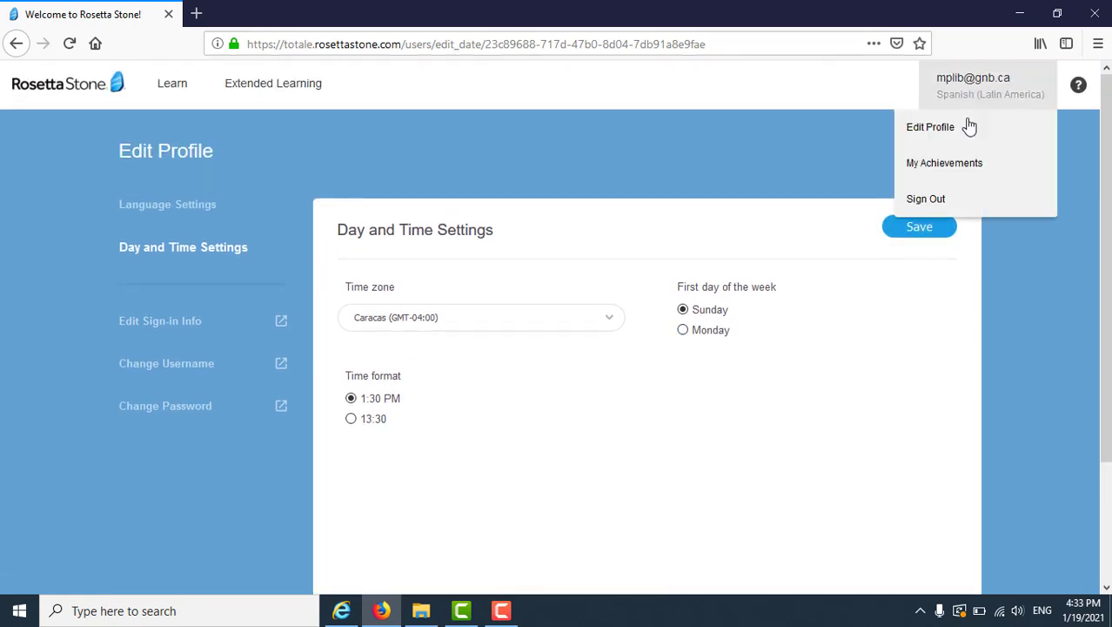
- View the achievement stamps grouped by Category, then close My Achievements
click(947, 165)
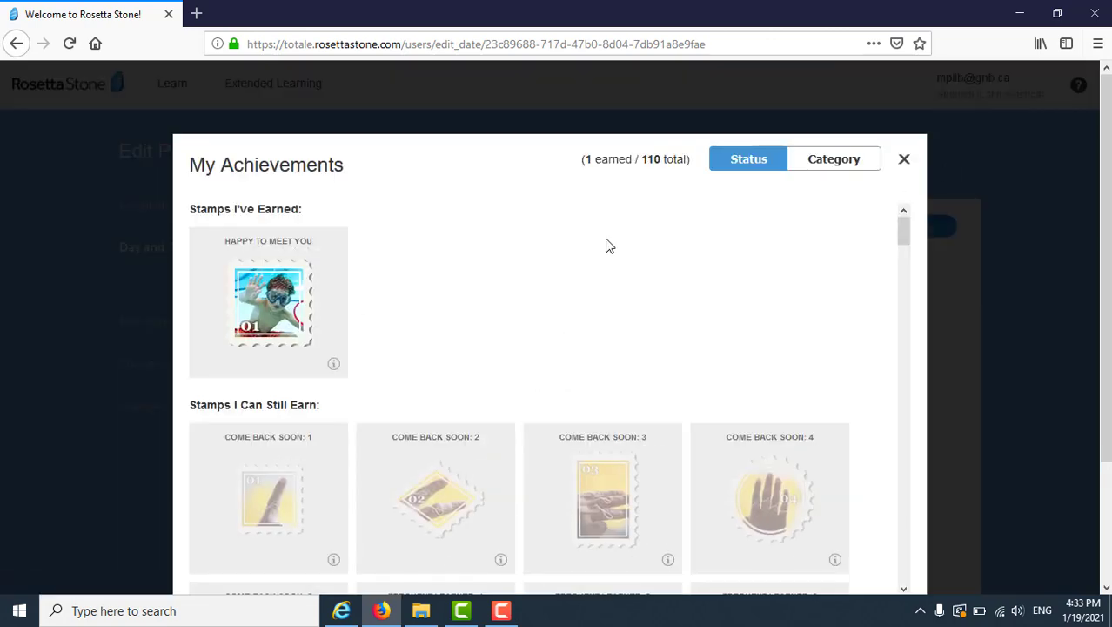
scroll(610, 246, down, 3)
scroll(766, 213, up, 3)
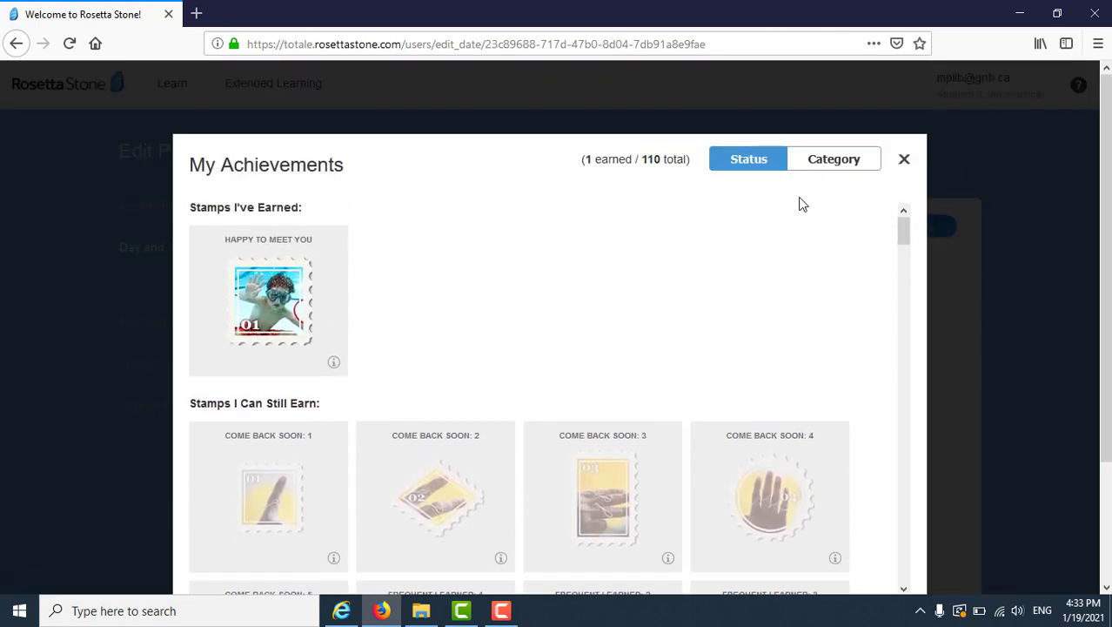
click(833, 159)
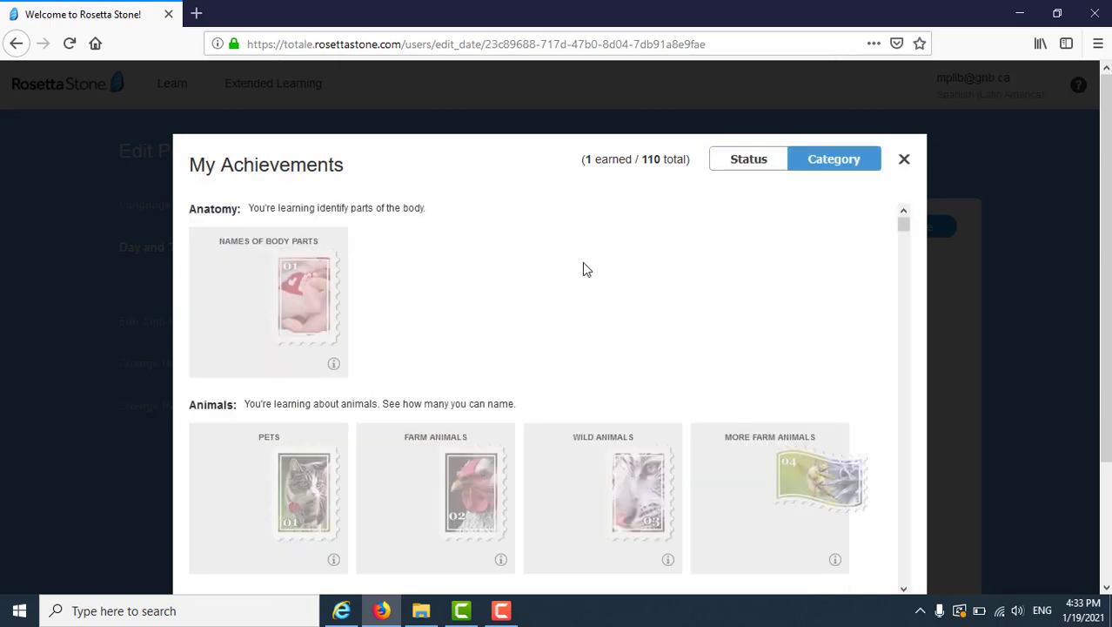
click(905, 161)
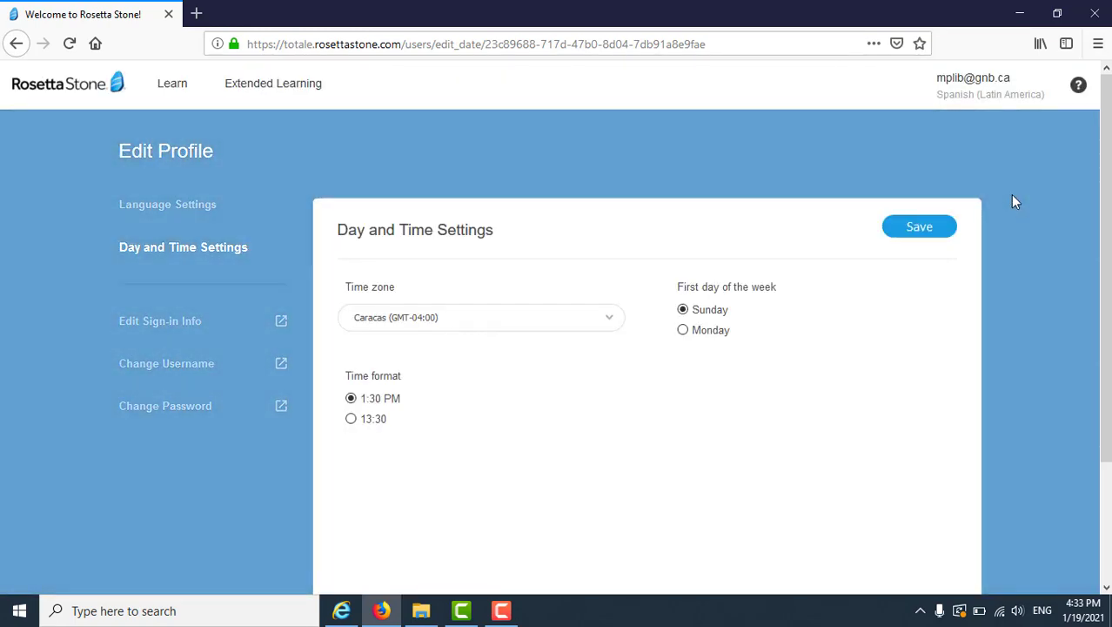
- Check the help options, return to the Unit 1 lessons and open the audio settings
click(973, 86)
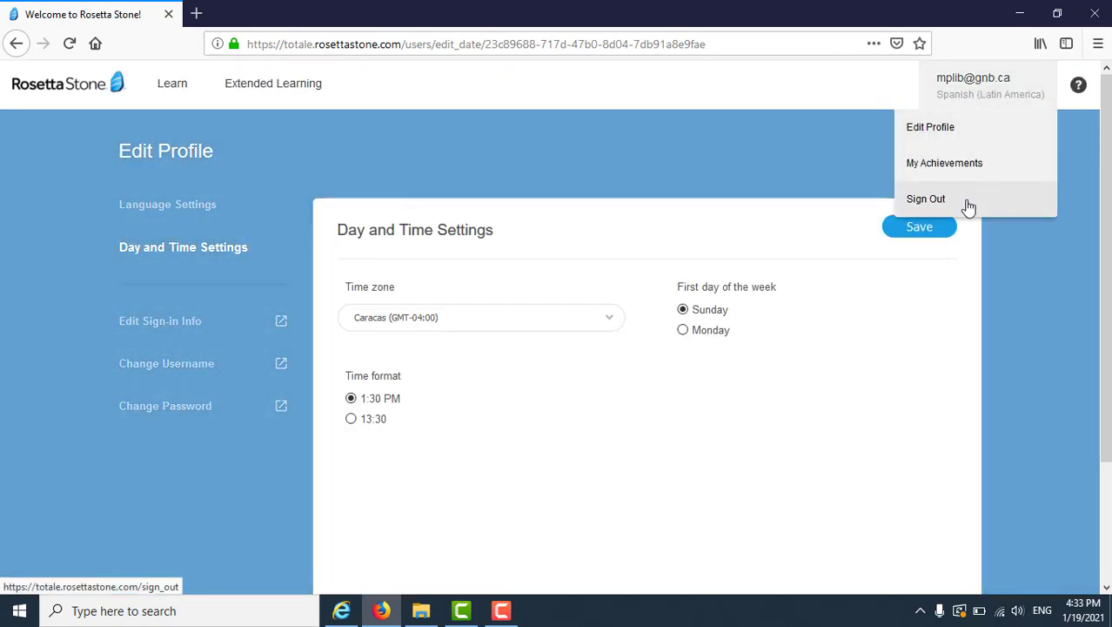
click(1078, 88)
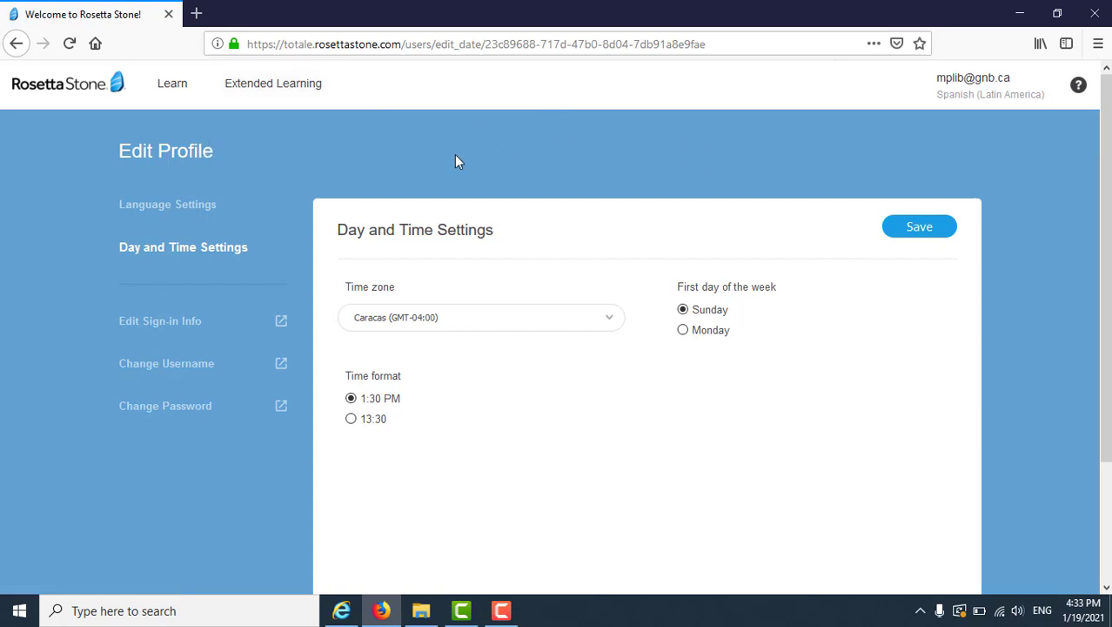
click(174, 91)
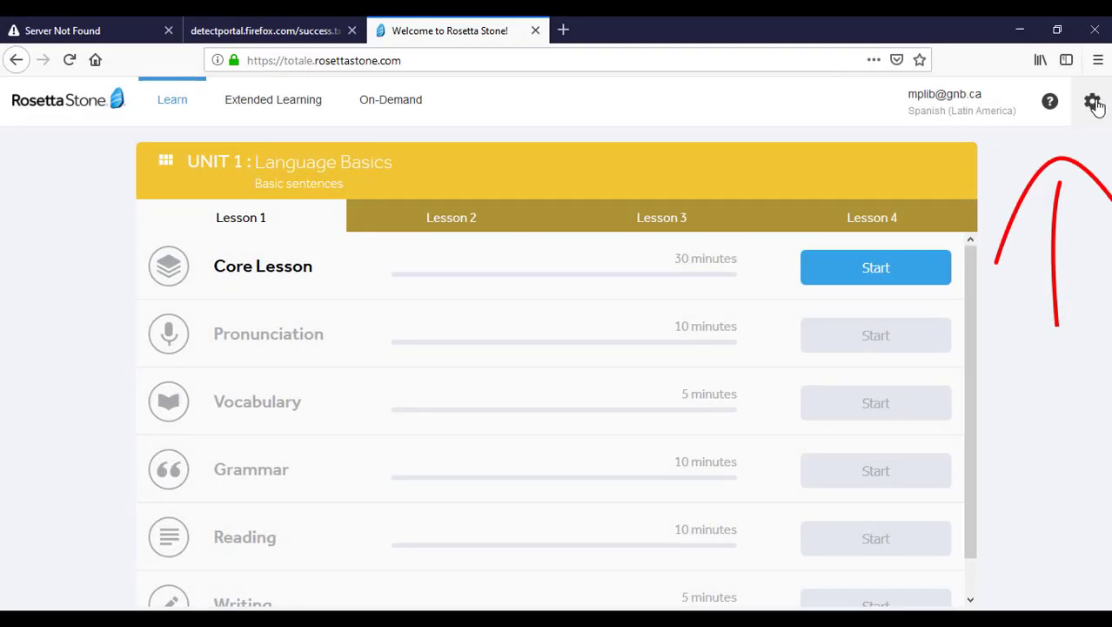
click(1091, 103)
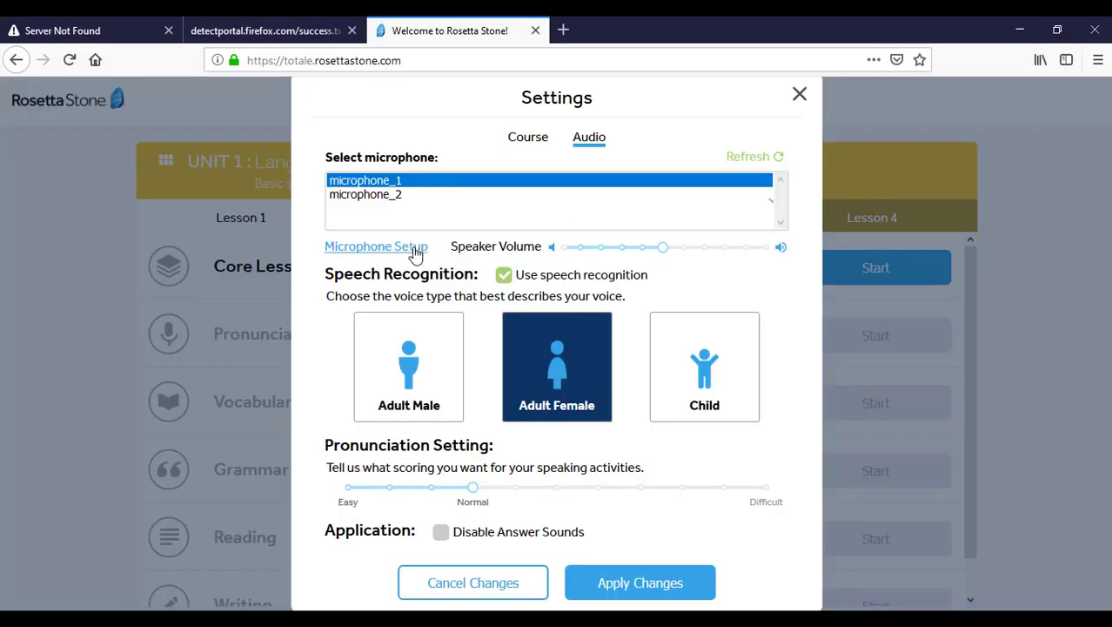